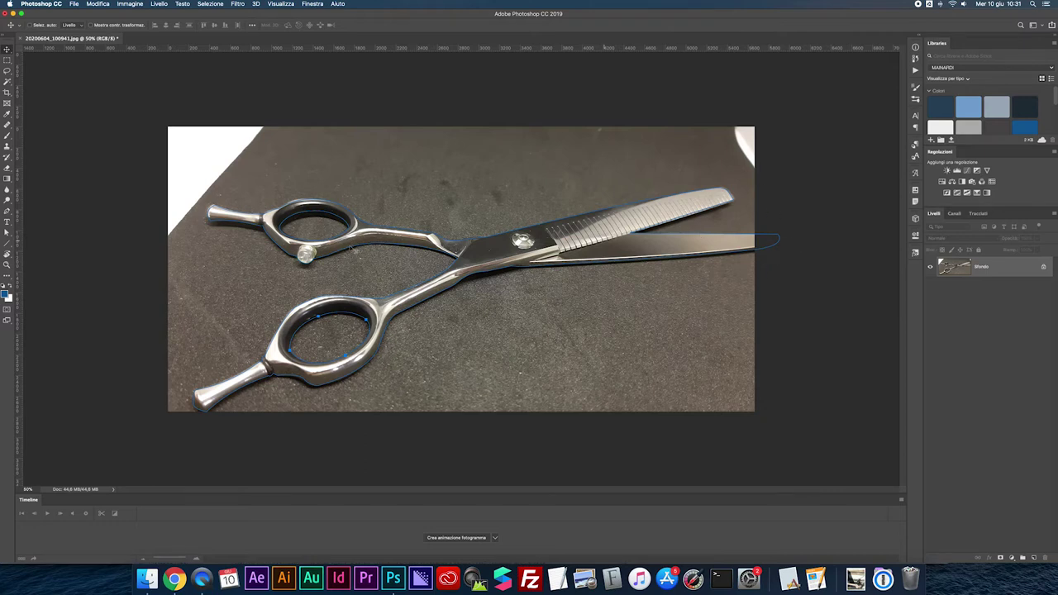
Zoom to 100% to inspect the blade tip, then zoom back out to the whole photo.
key(super+plus)
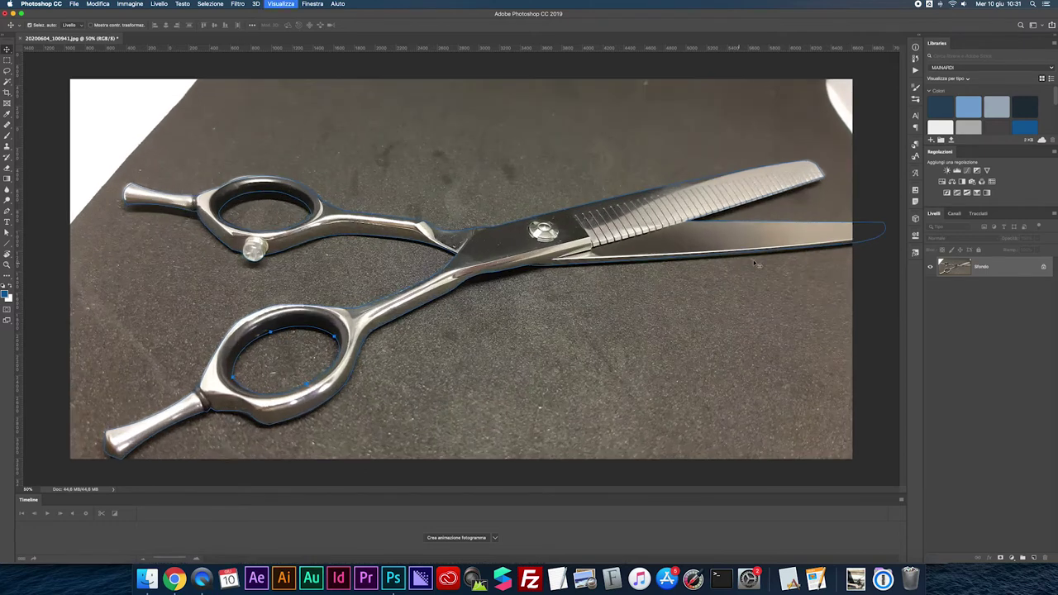
key(super+plus)
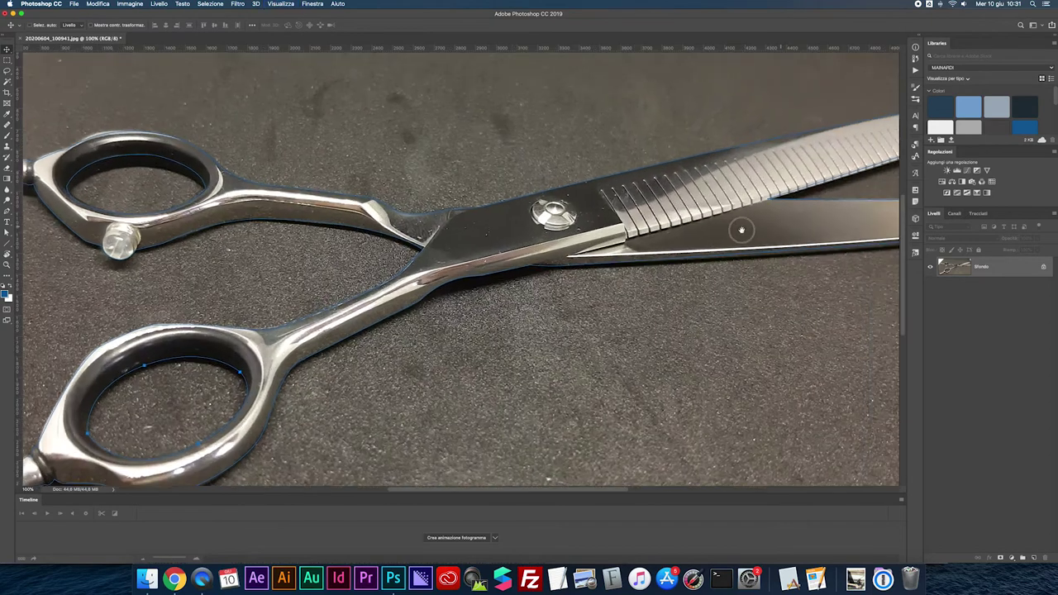
drag(741, 229, 397, 276)
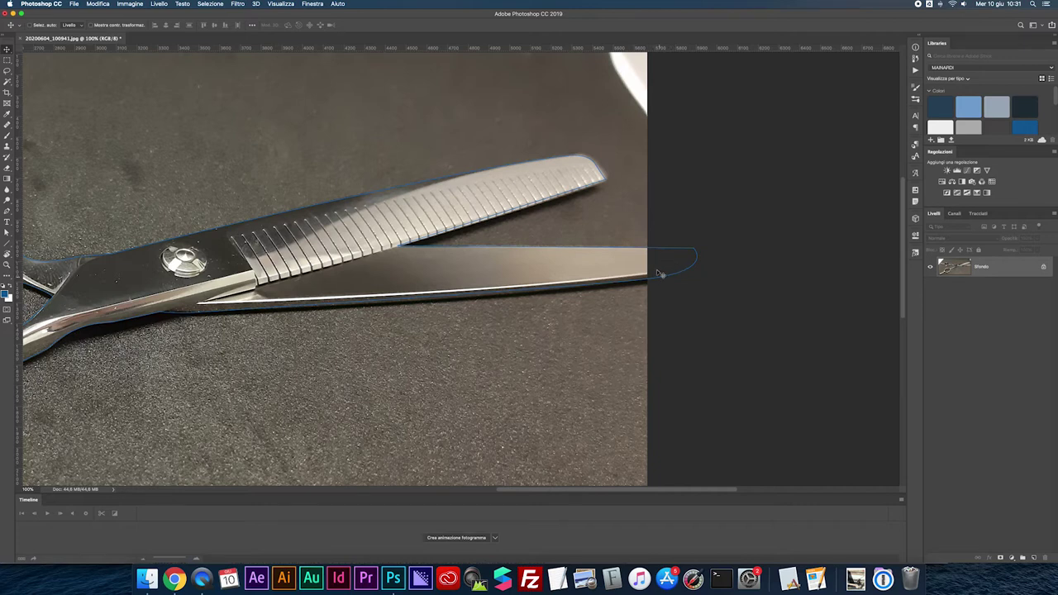
key(super+minus)
key(super+minus)
key(super+minus)
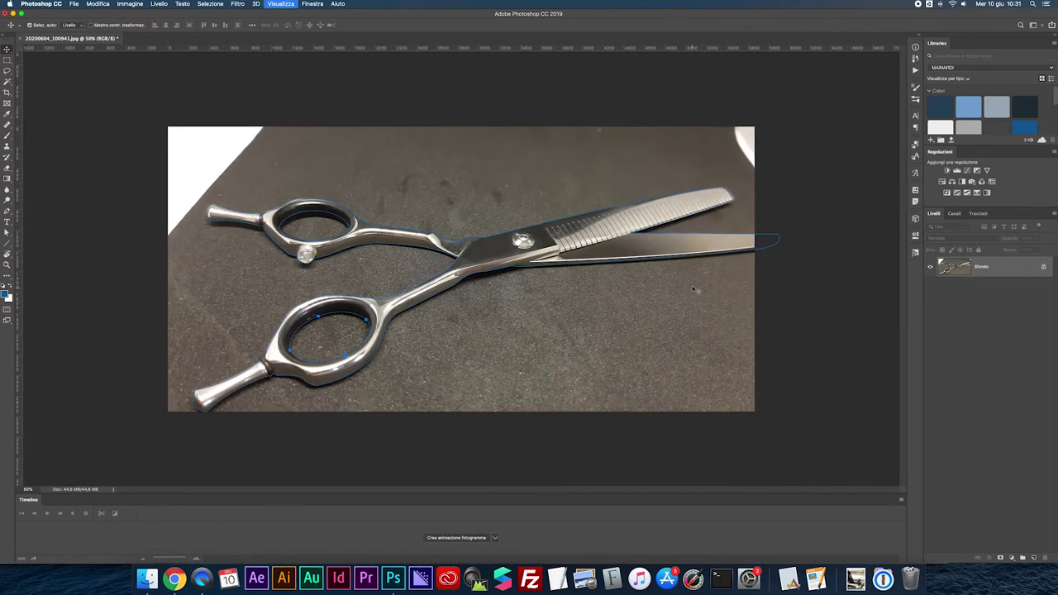
Load the work path as a selection and add a layer mask hiding the background.
click(977, 213)
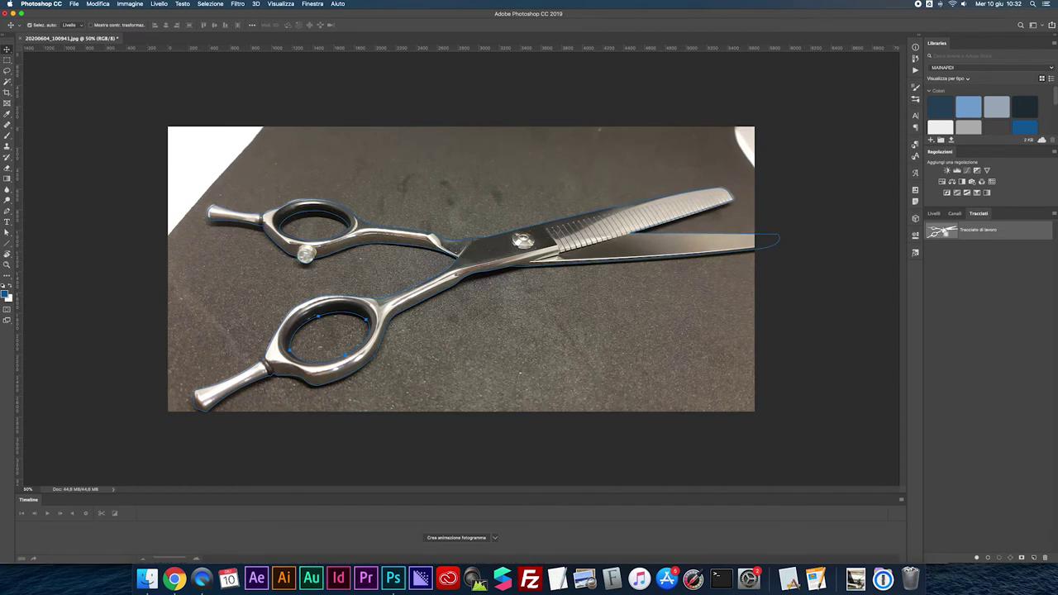
super+click(943, 234)
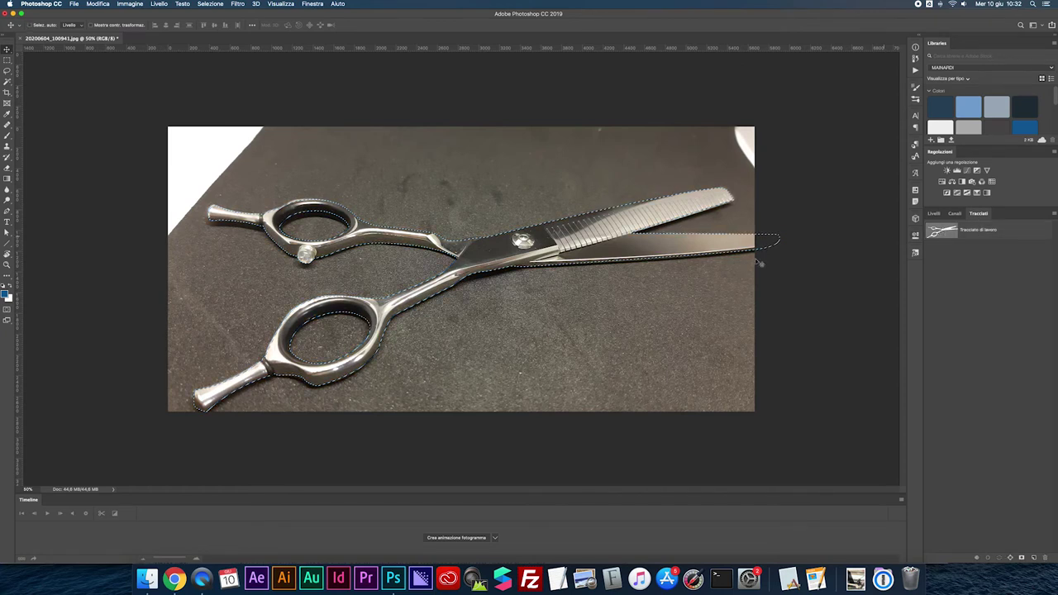
click(933, 213)
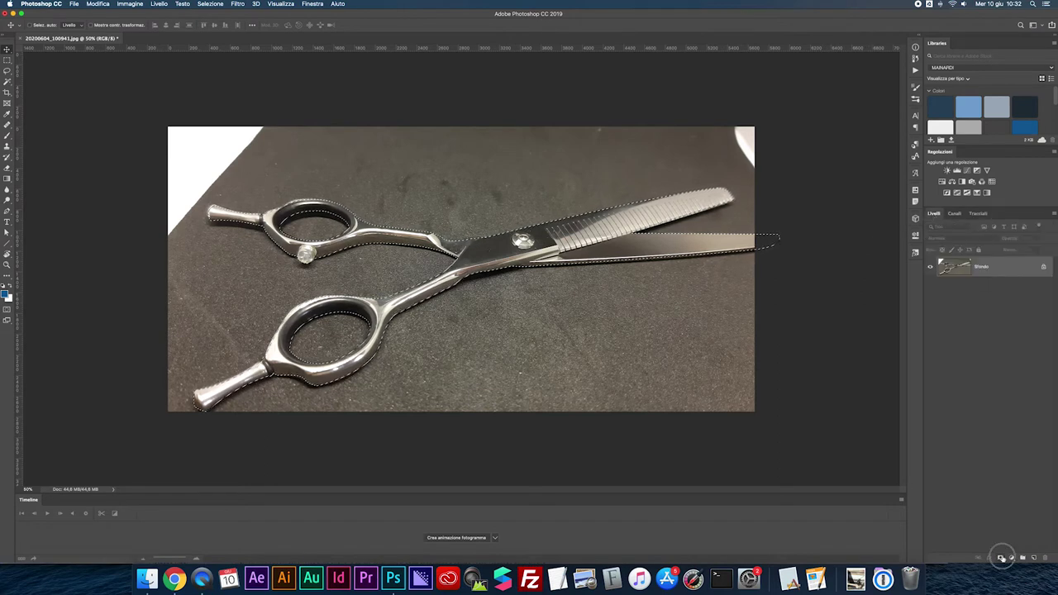
click(1000, 557)
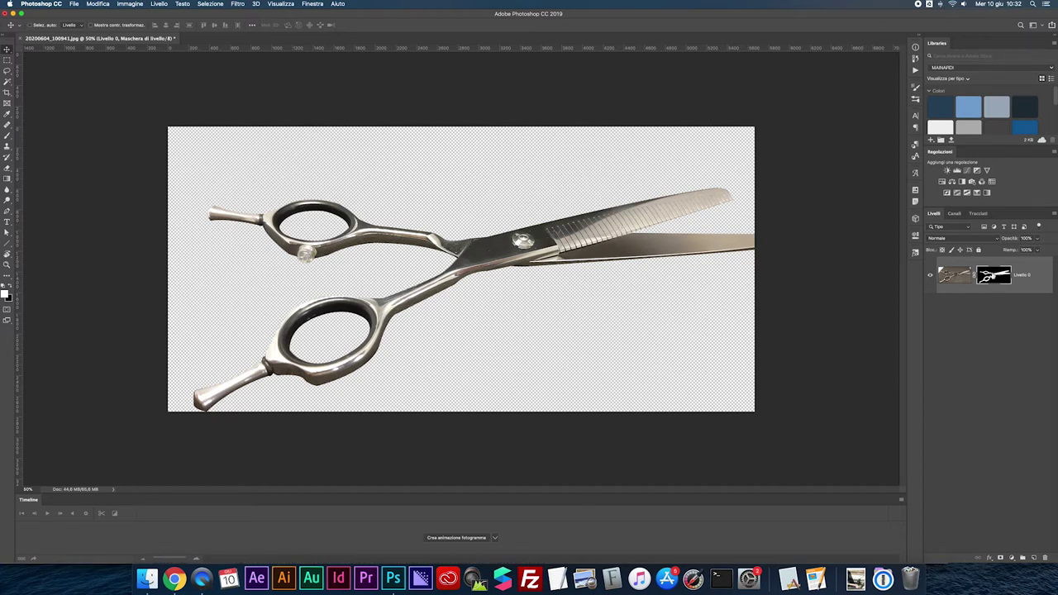
Crop the canvas to the mask's selection bounds, then reload the mask as a selection.
super+click(992, 275)
key(c)
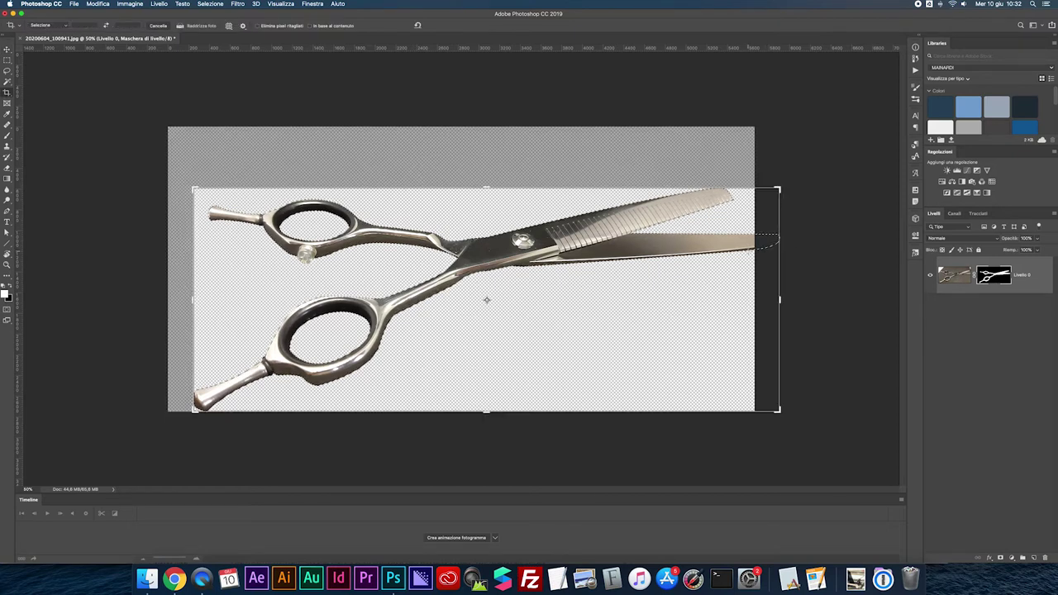
click(727, 248)
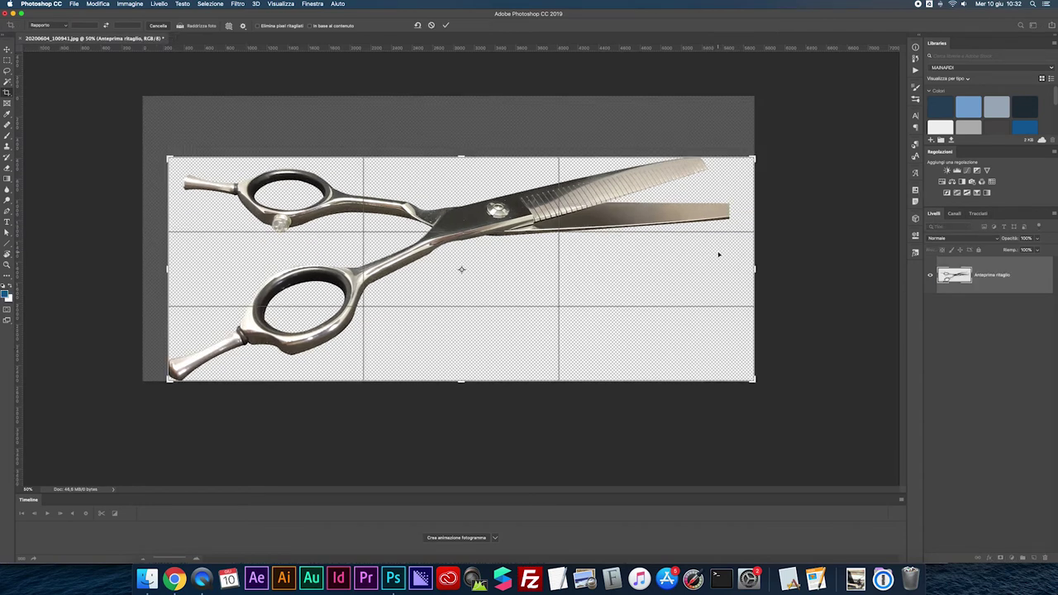
key(Return)
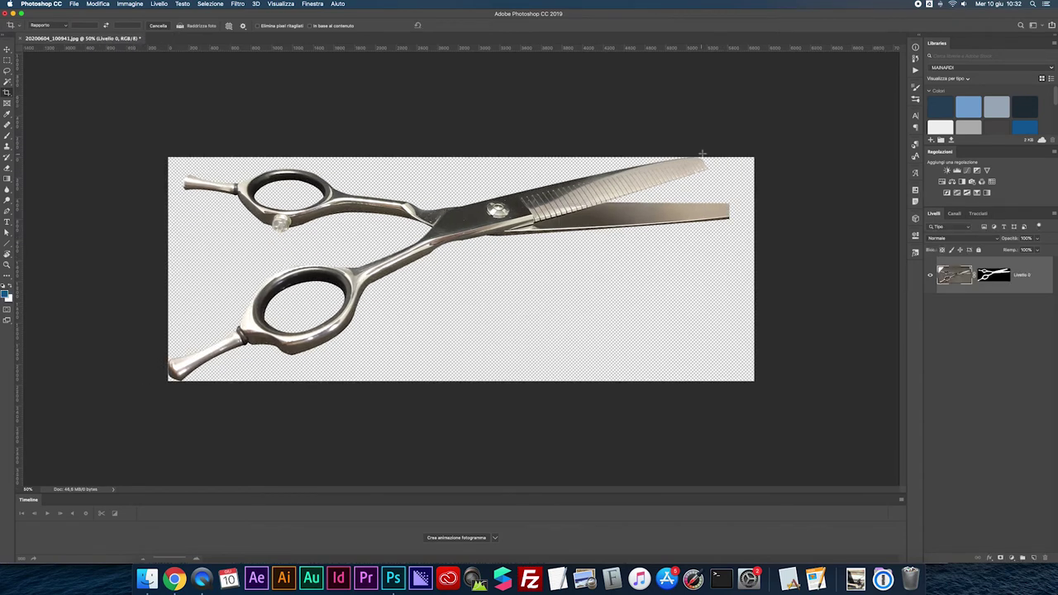
click(992, 275)
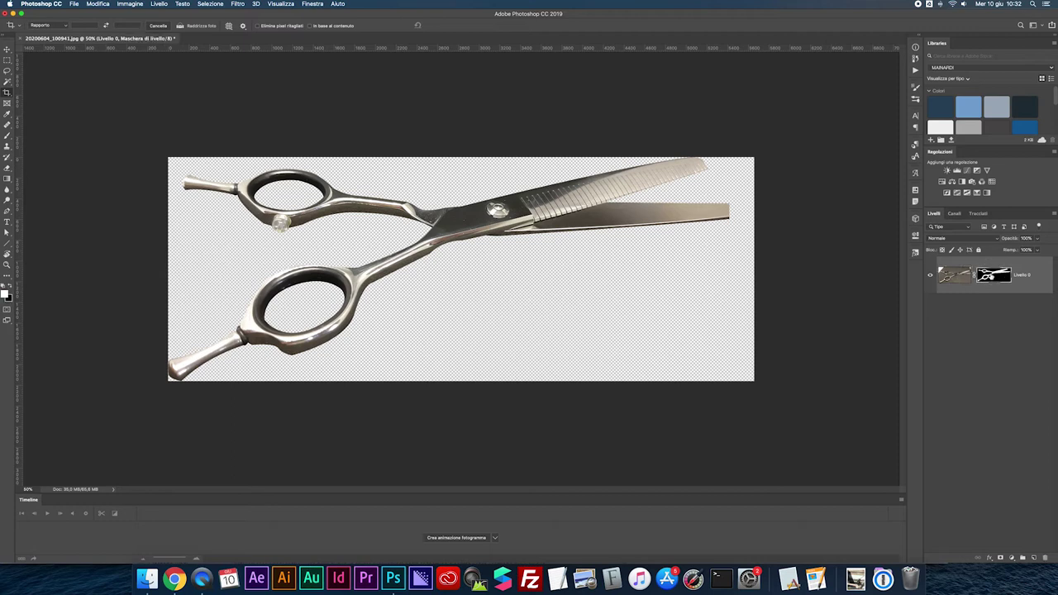
super+click(991, 275)
Lasso-subtract everything but the lower blade tip and fill that area in the mask.
key(l)
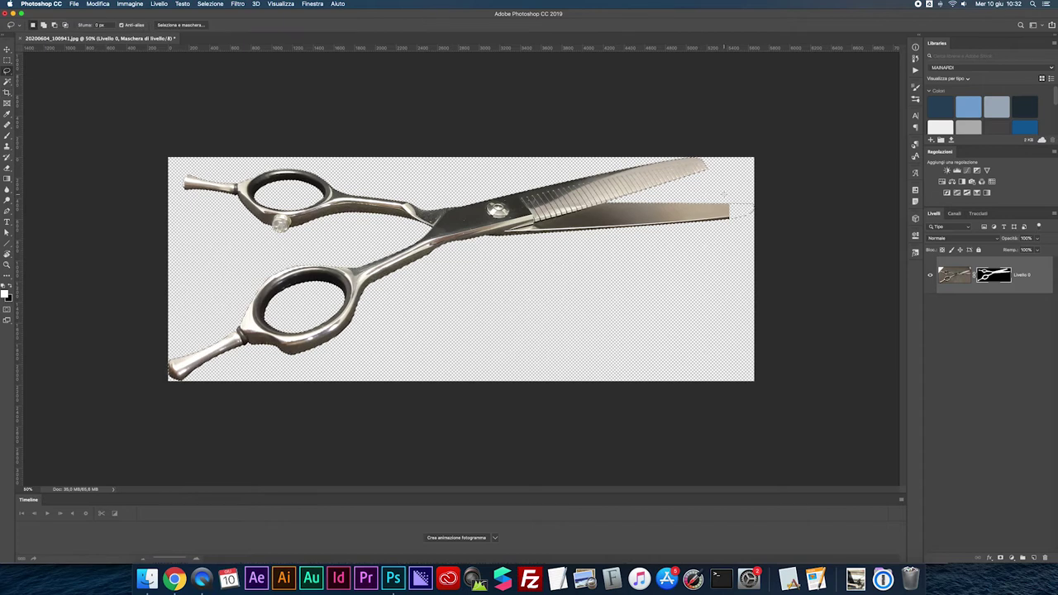
key(alt)
drag(724, 230, 531, 107)
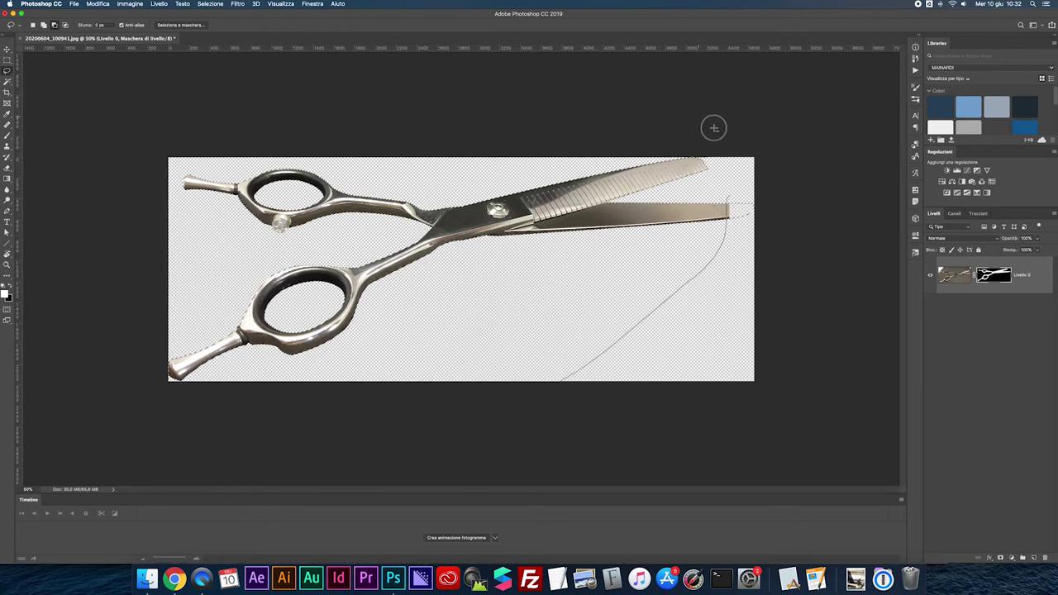
drag(531, 106, 729, 195)
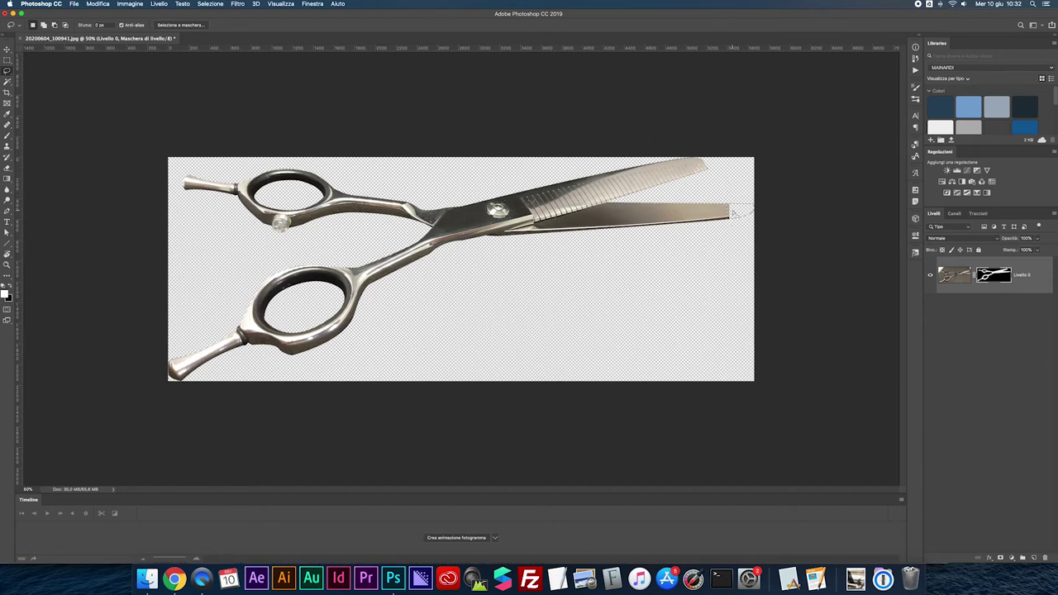
right_click(731, 213)
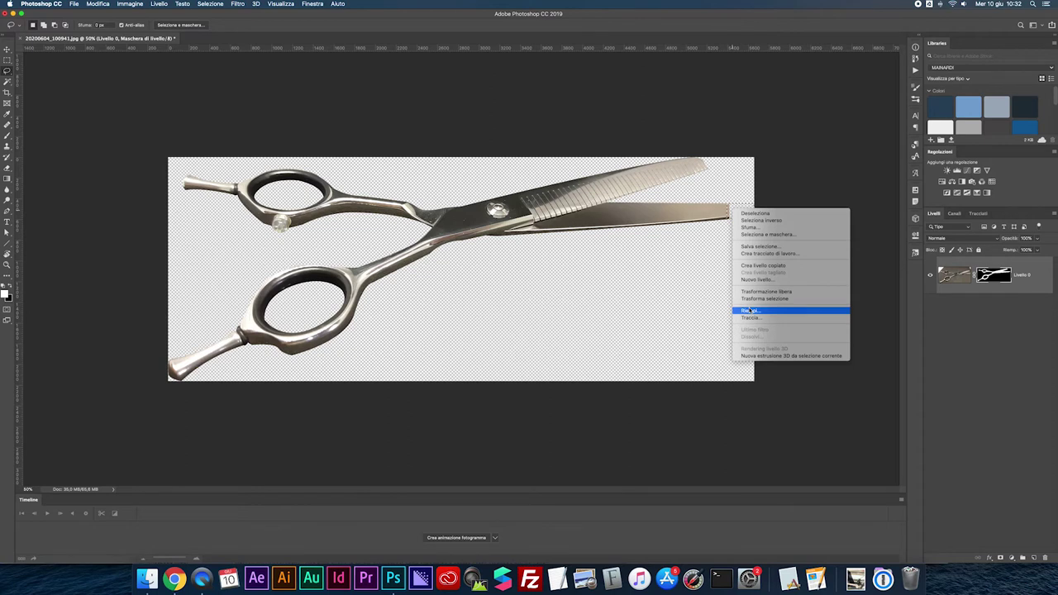
click(724, 243)
click(595, 238)
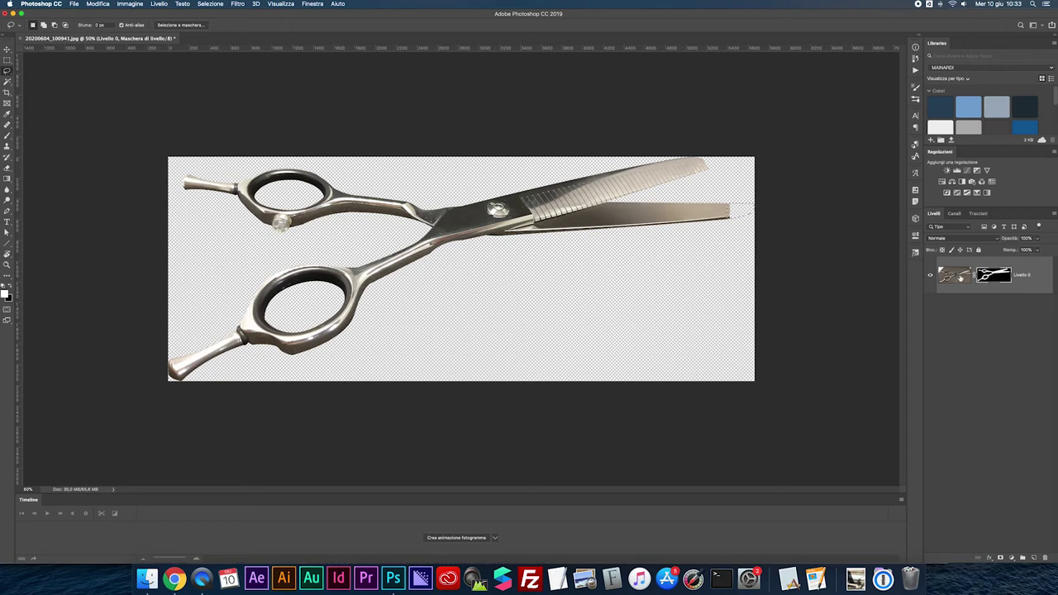
Content-aware fill the blade tip on the photo layer.
click(956, 276)
right_click(734, 208)
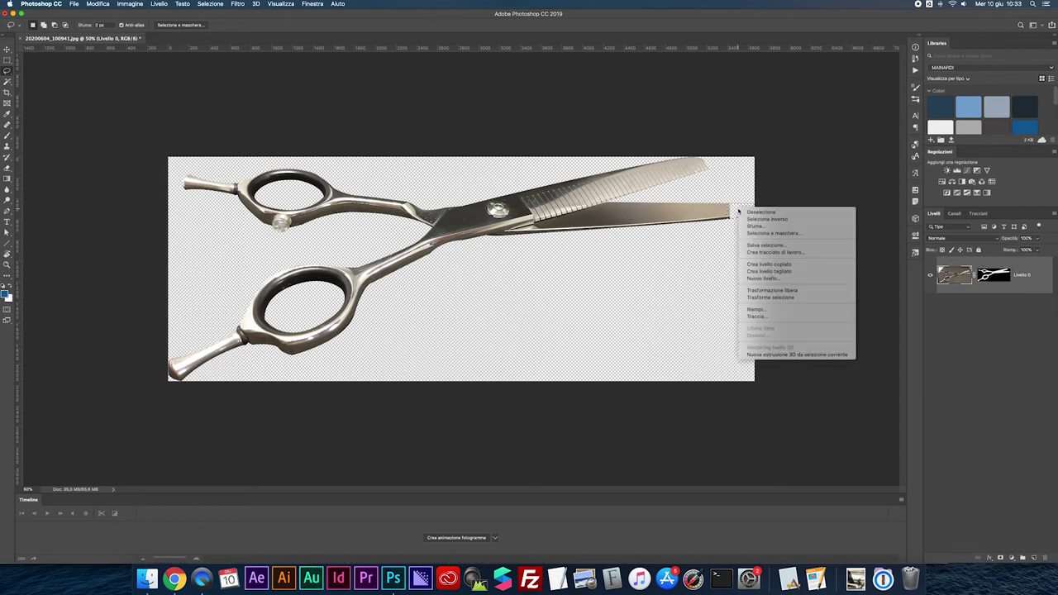
click(760, 307)
click(594, 238)
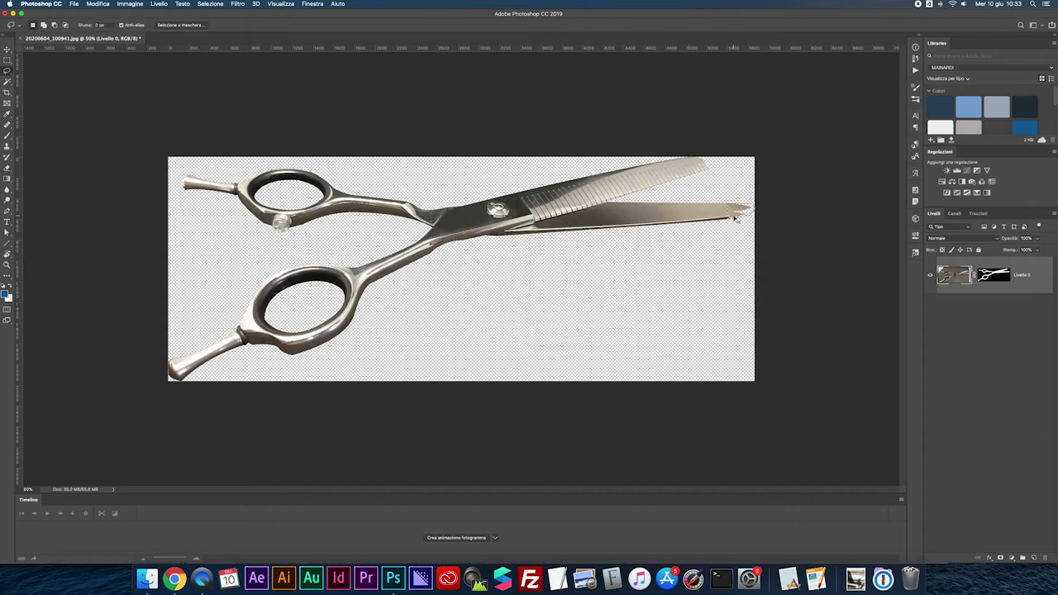
key(super+plus)
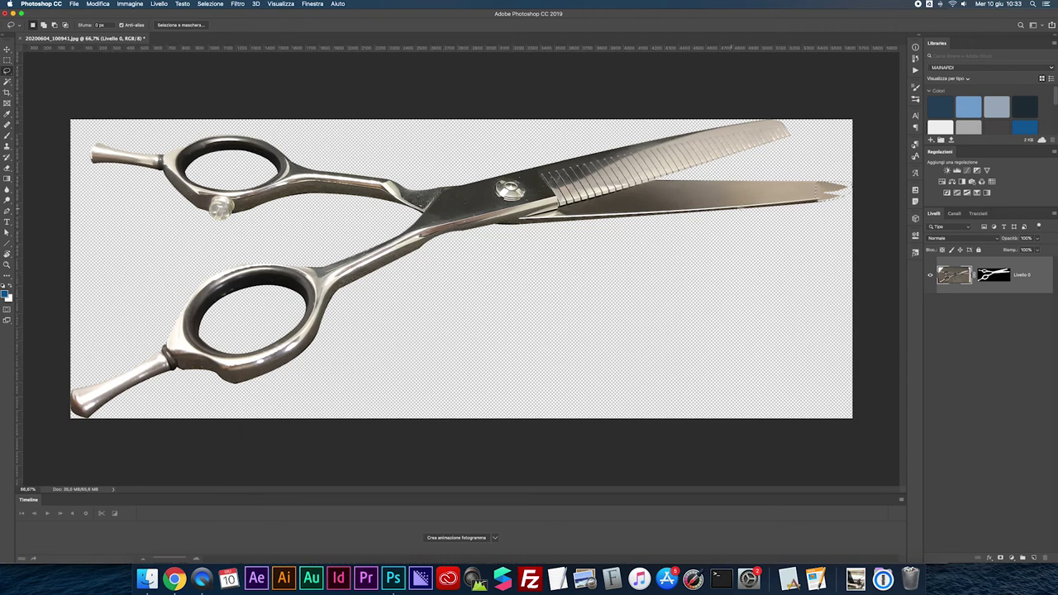
At 100% zoom, clone-stamp metal over the lower blade tip, then view the mask alone.
key(super+plus)
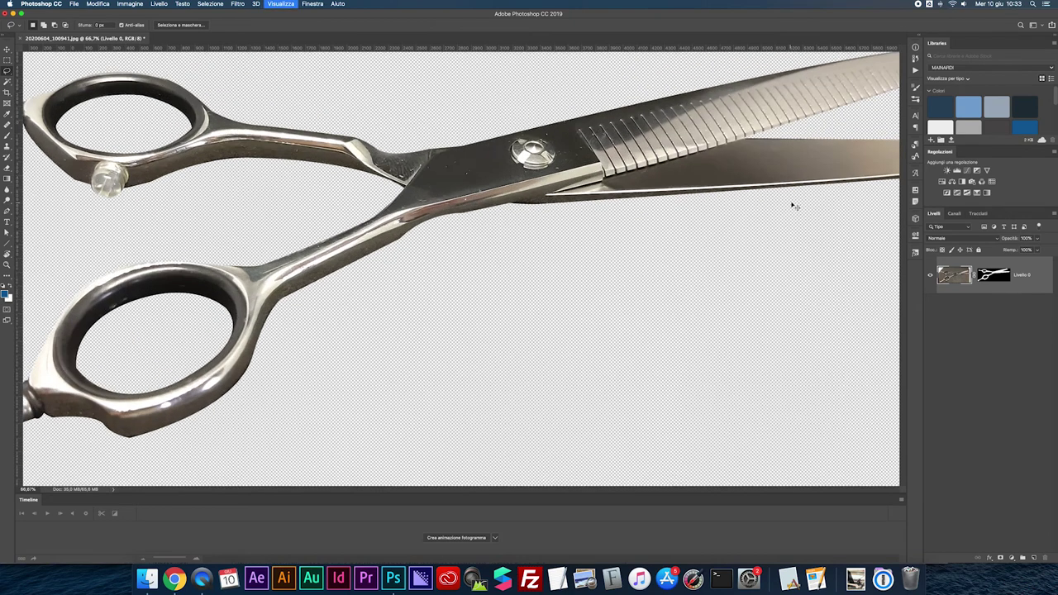
mouse_move(848, 174)
mouse_down()
mouse_move(650, 264)
mouse_move(560, 279)
mouse_up()
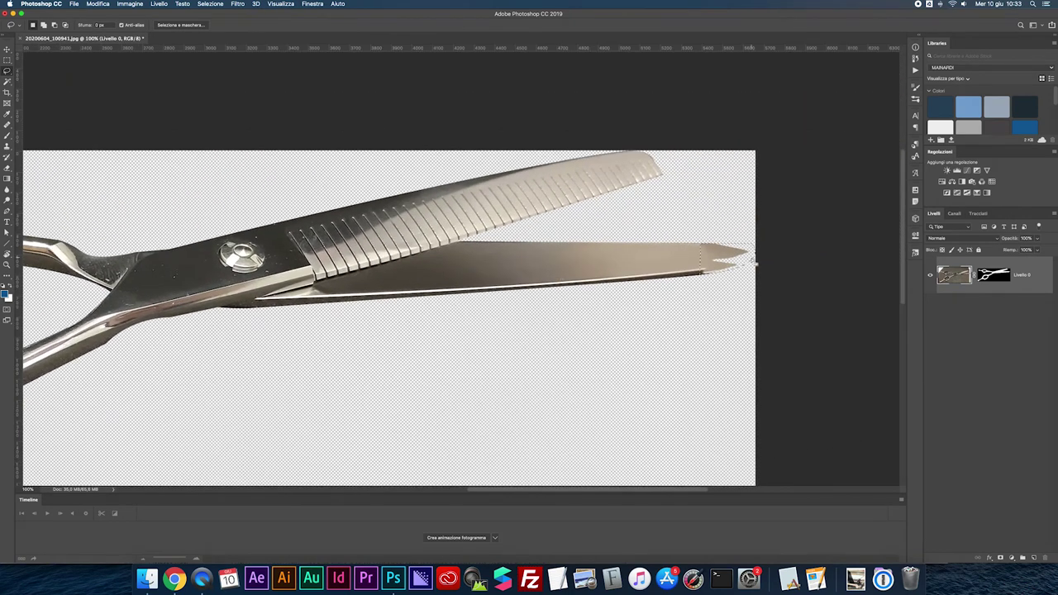
key(s)
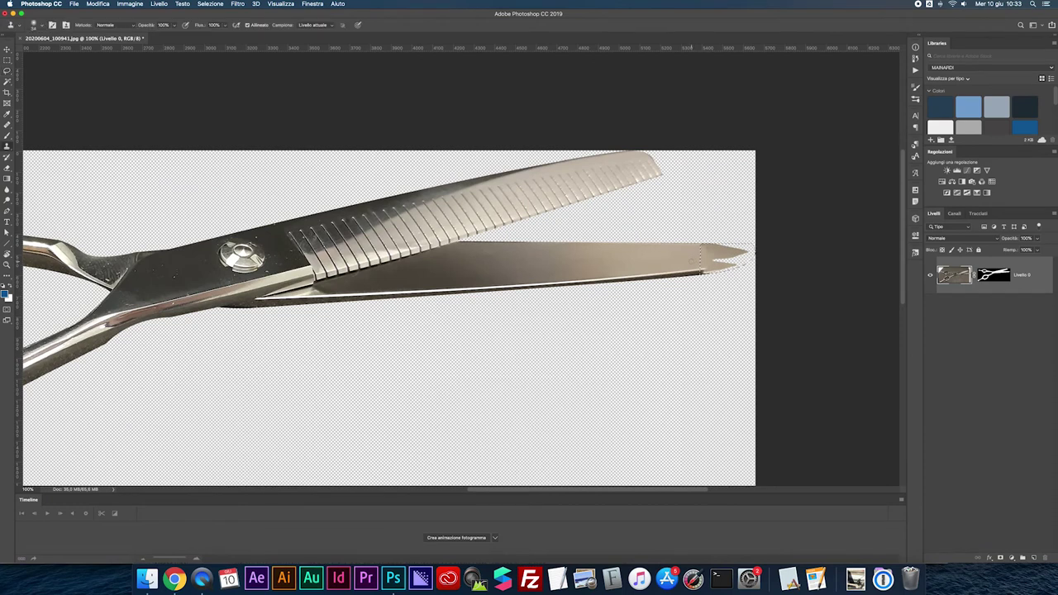
alt+click(660, 259)
scroll(659, 274, down, 1)
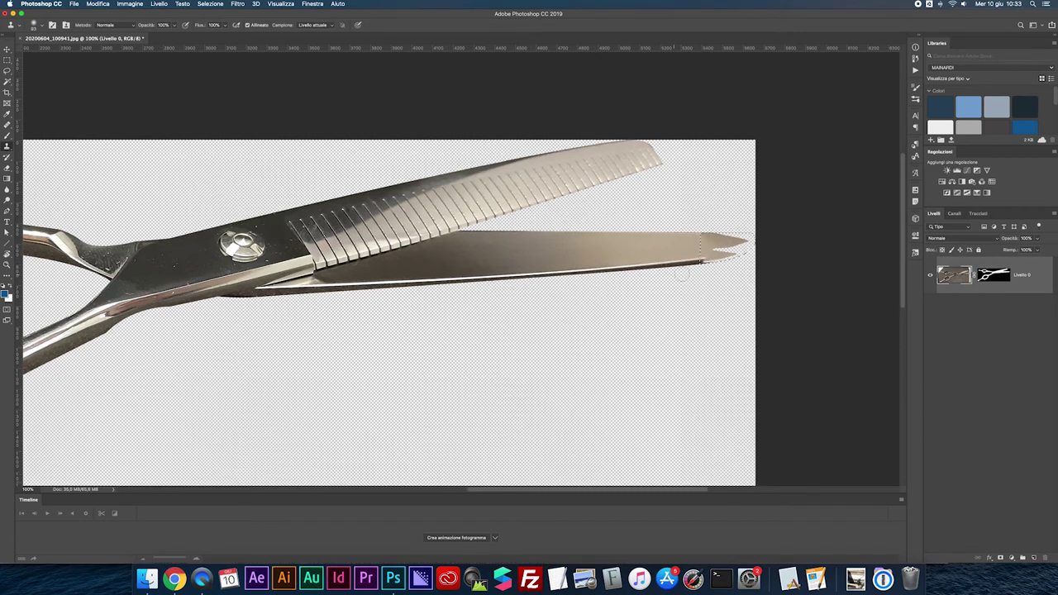
drag(701, 268, 724, 257)
alt+click(1004, 275)
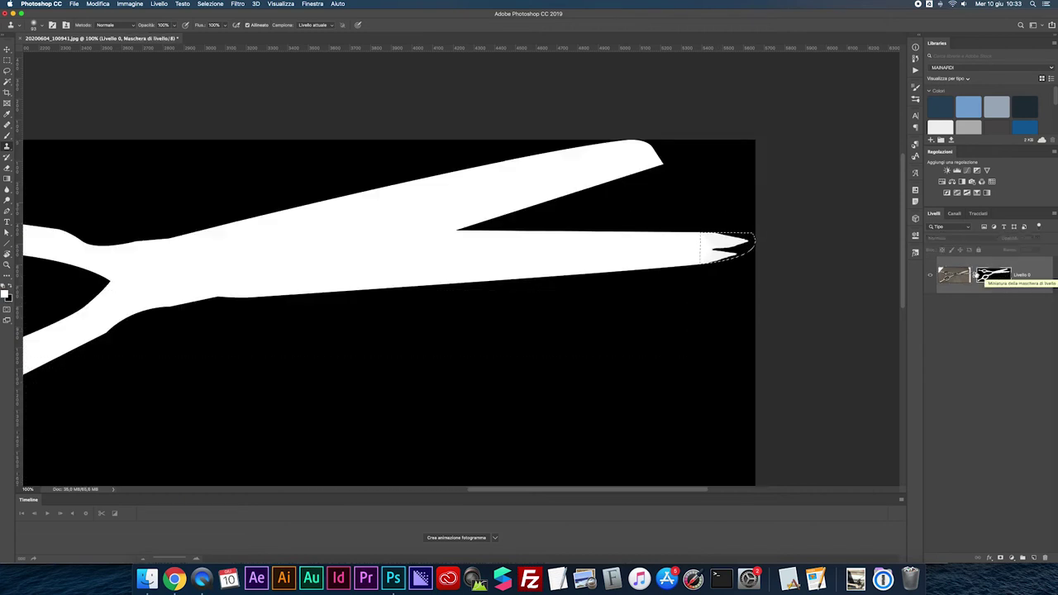
Fill the blade tip in the mask, then clone-stamp metal over the tip on the photo.
ctrl+click(994, 277)
key(ctrl+shift+z)
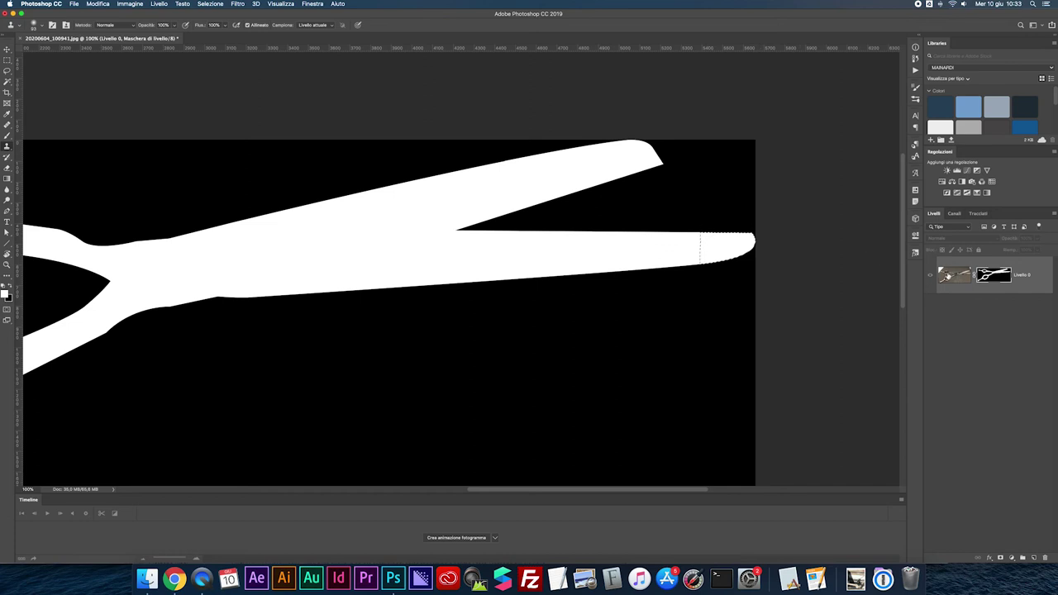
click(949, 276)
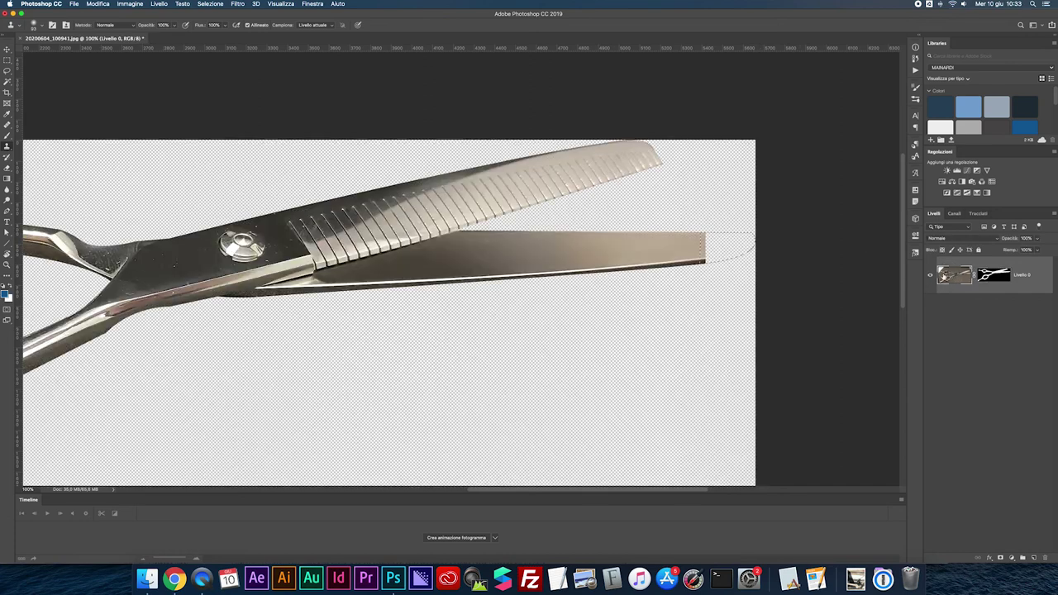
mouse_move(706, 268)
mouse_down()
mouse_move(748, 238)
mouse_move(733, 236)
mouse_move(726, 250)
mouse_move(711, 232)
mouse_up()
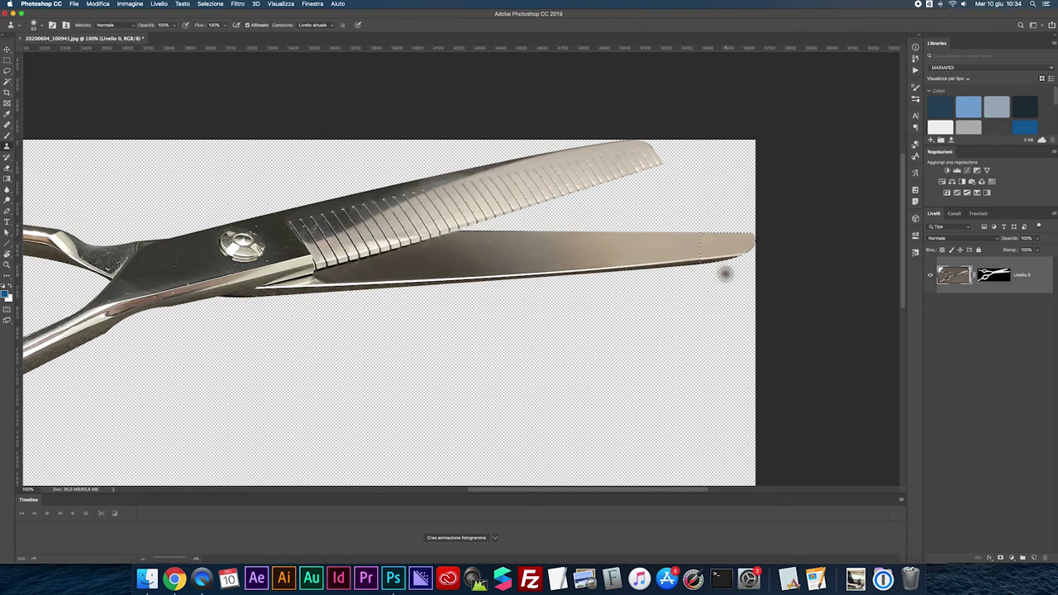
key(super+minus)
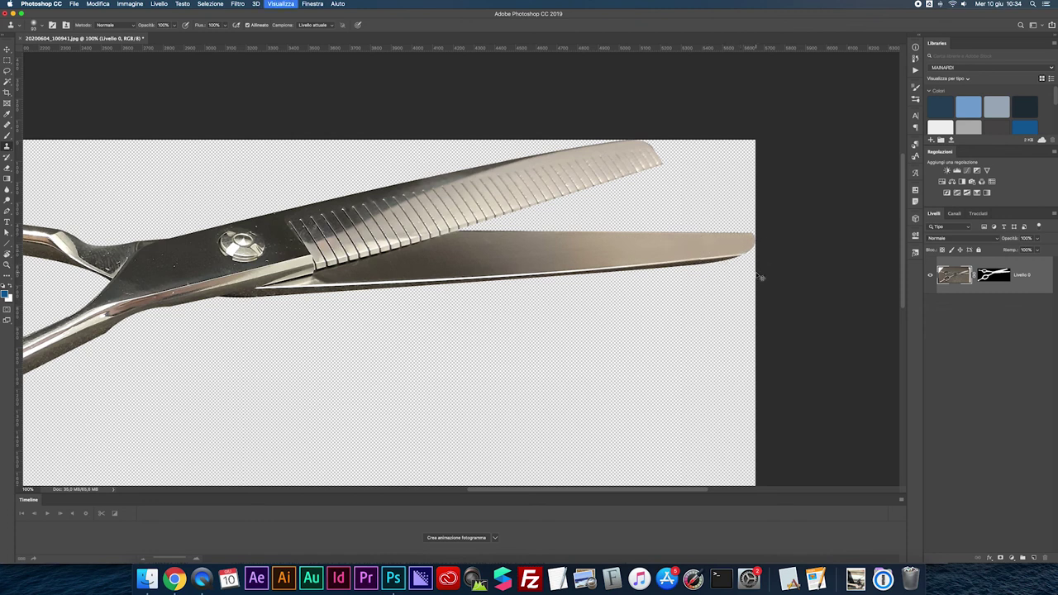
key(super+minus)
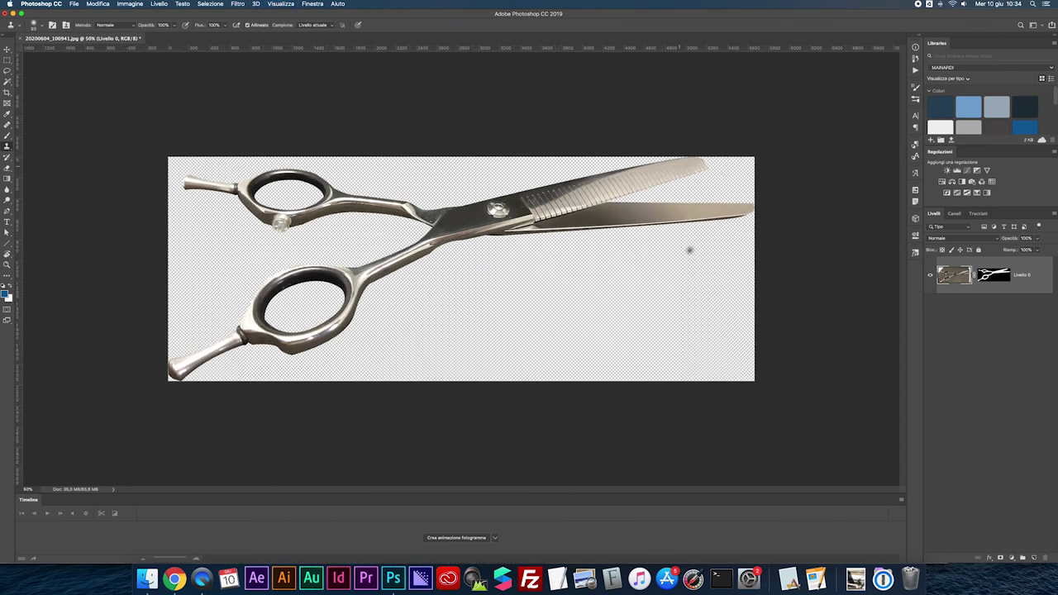
key(v)
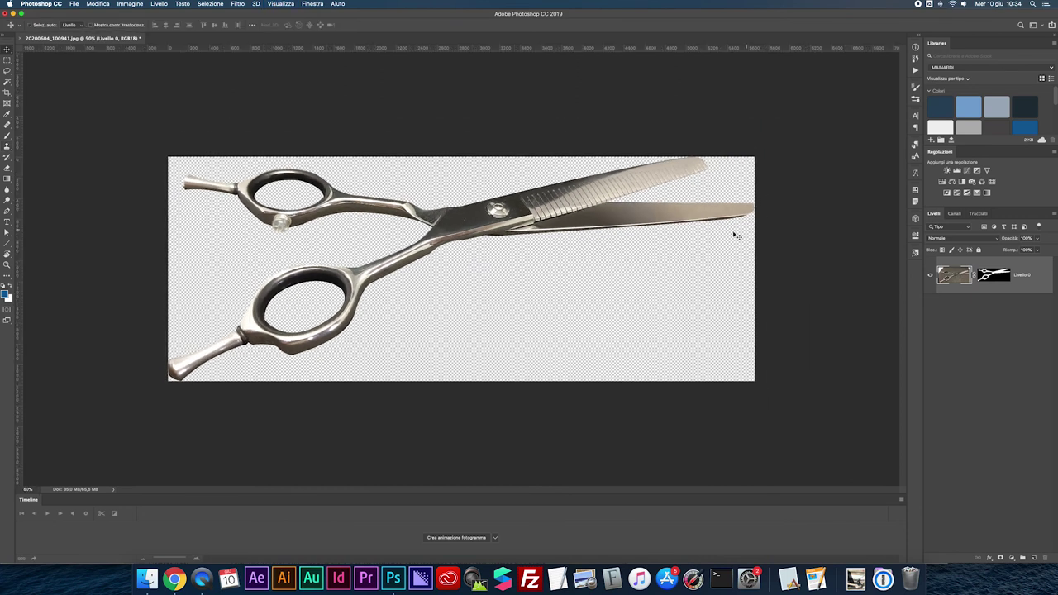